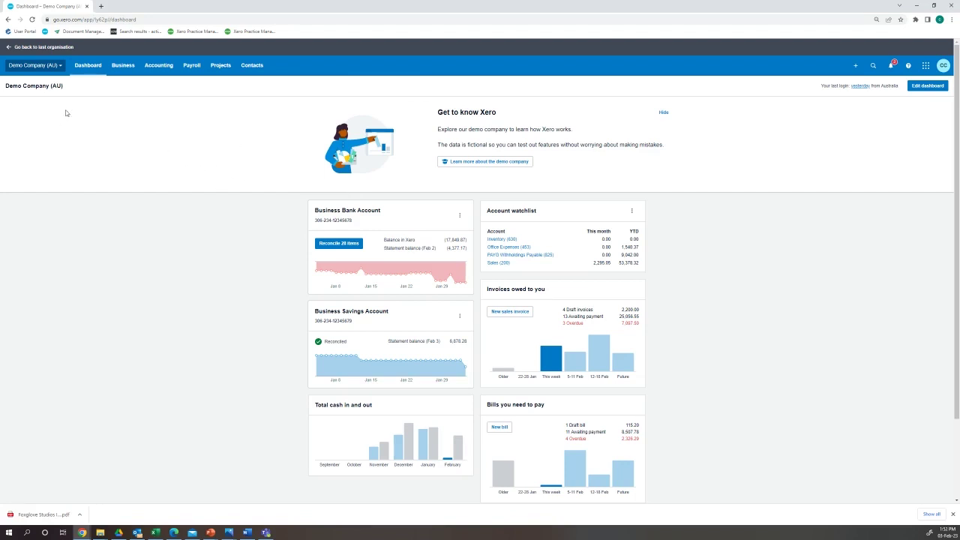
Open Payroll settings from the organisation's Settings and show the Calendars tab.
{"action": "left_click", "coordinate": [39, 68]}
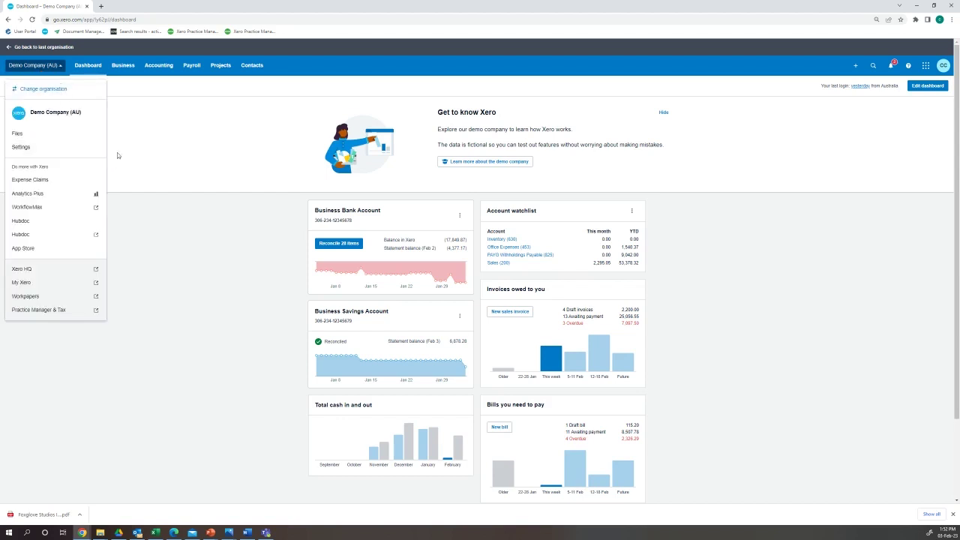
{"action": "left_click", "coordinate": [84, 147]}
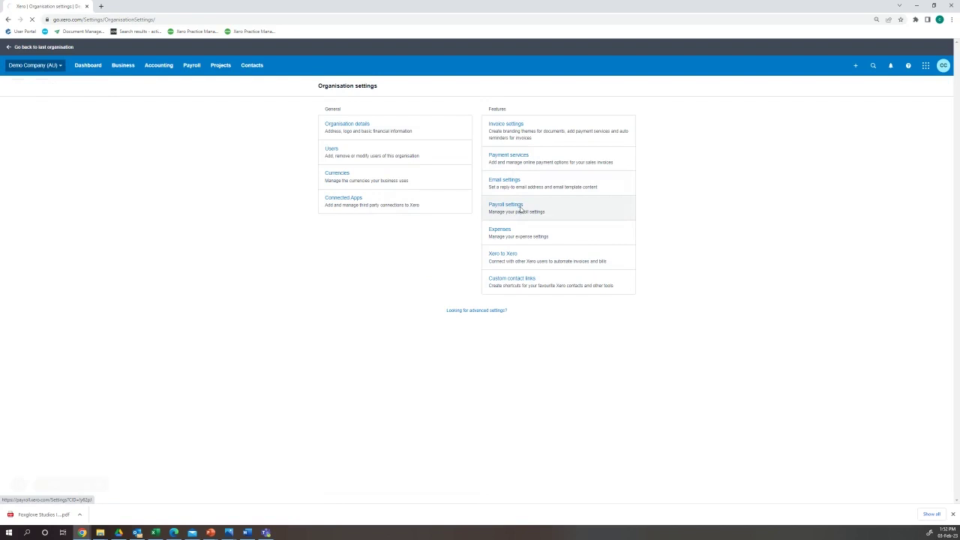
{"action": "left_click", "coordinate": [520, 210]}
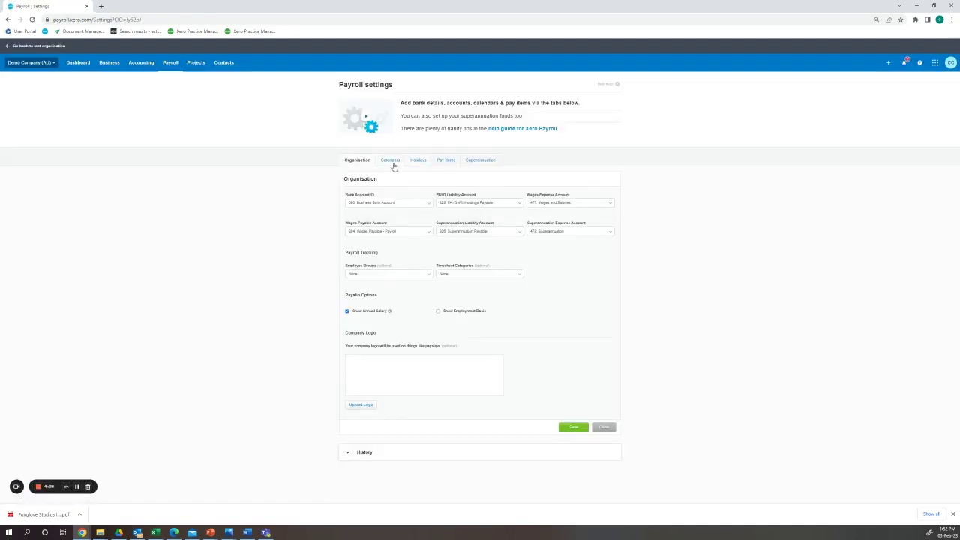
{"action": "left_click", "coordinate": [393, 164]}
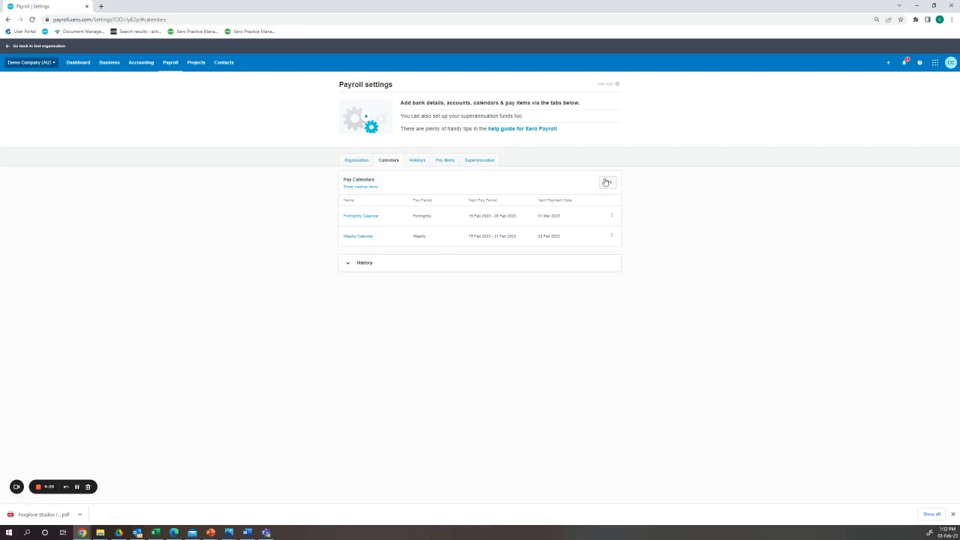
Start a new Monthly pay calendar named 'Monthly - Subcontractors'.
{"action": "left_click", "coordinate": [605, 181]}
{"action": "left_click", "coordinate": [486, 223]}
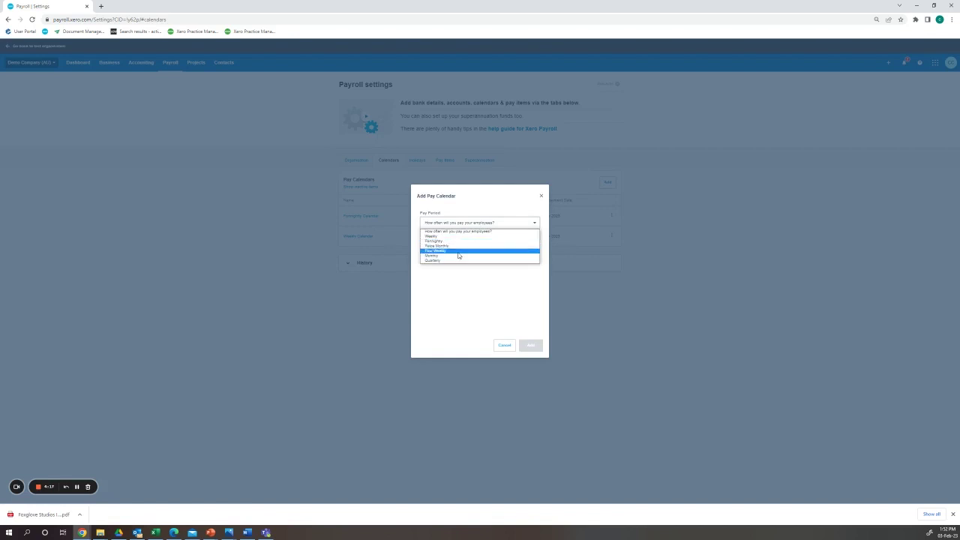
{"action": "left_click", "coordinate": [448, 256]}
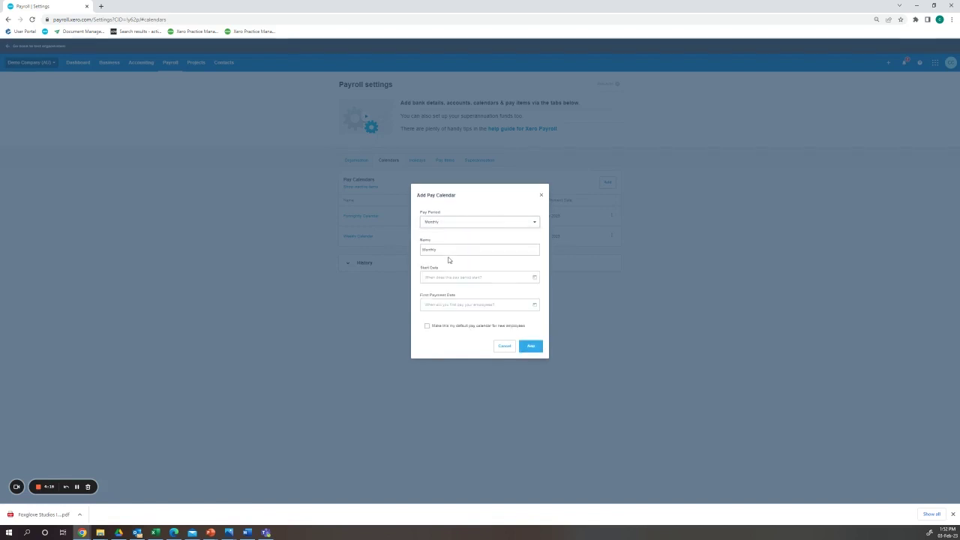
{"action": "left_click", "coordinate": [454, 250]}
{"action": "type", "text": "- Subcontractors"}
Set its start date to 1 Jan 2023 and first payment to 31 Jan 2023, then add it.
{"action": "left_click", "coordinate": [482, 277]}
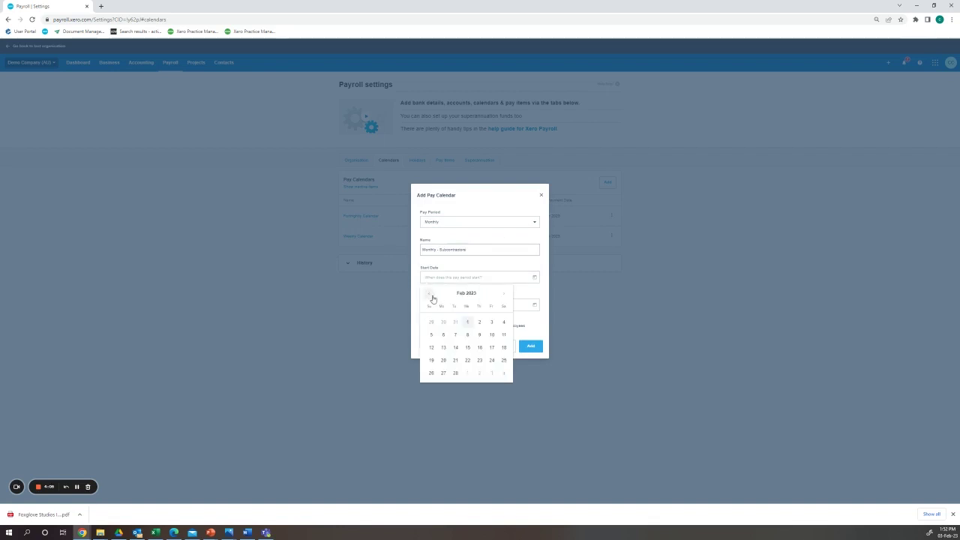
{"action": "left_click", "coordinate": [430, 294]}
{"action": "left_click", "coordinate": [430, 322]}
{"action": "left_click", "coordinate": [458, 305]}
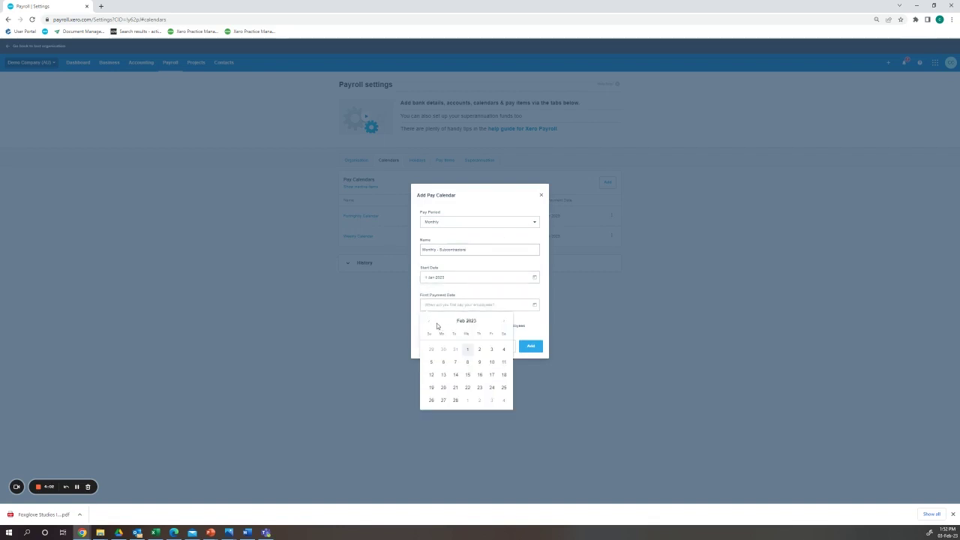
{"action": "left_click", "coordinate": [429, 322]}
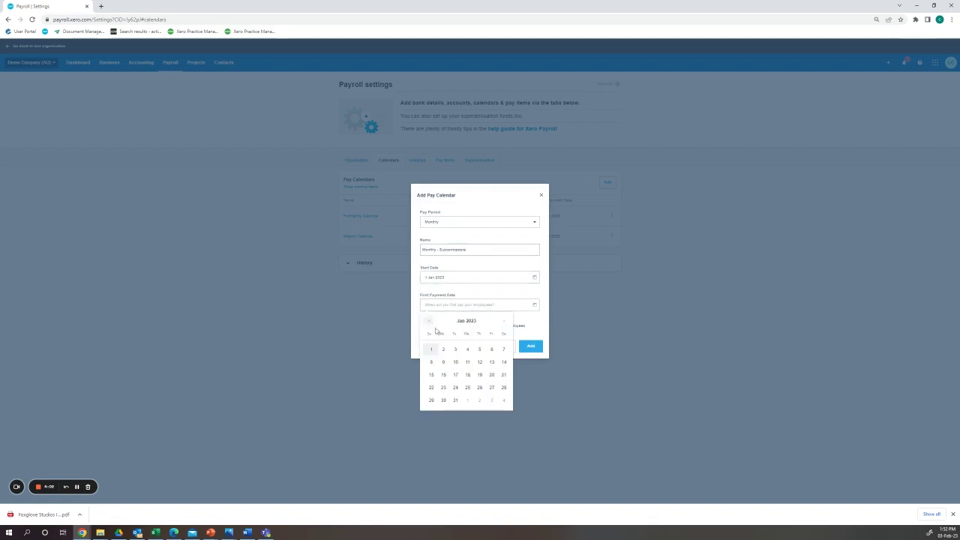
{"action": "left_click", "coordinate": [456, 401]}
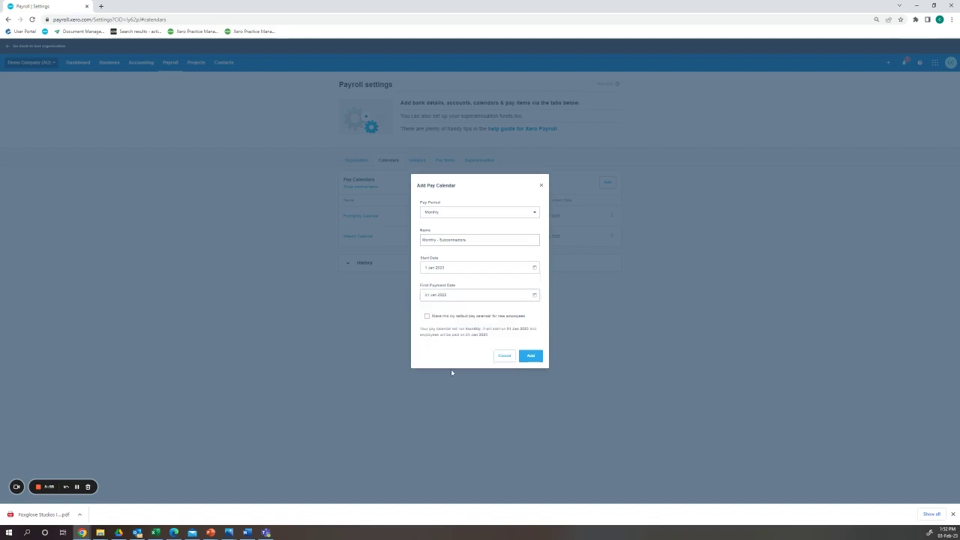
{"action": "left_click", "coordinate": [531, 357]}
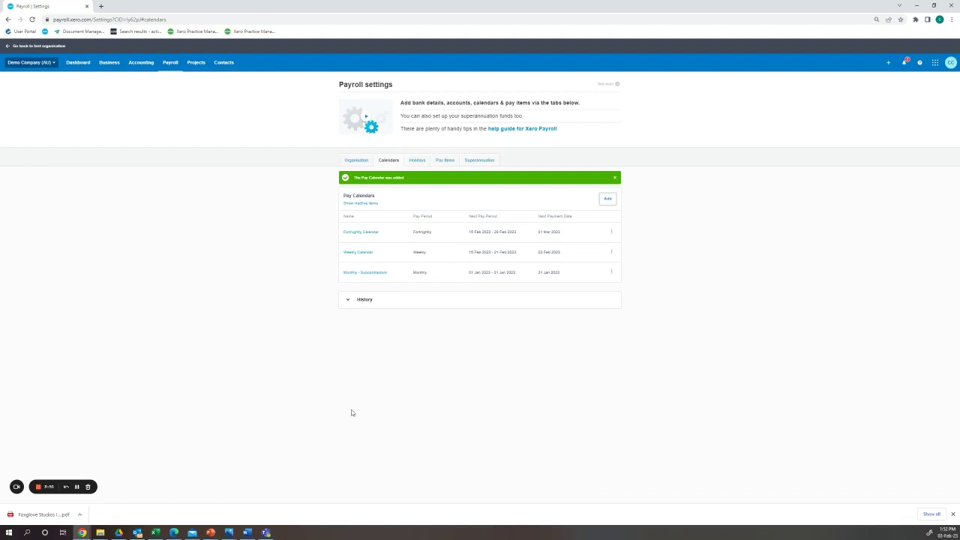
Go to Payroll > Employees and open the first employee's payroll record.
{"action": "left_click", "coordinate": [172, 64]}
{"action": "left_click", "coordinate": [189, 100]}
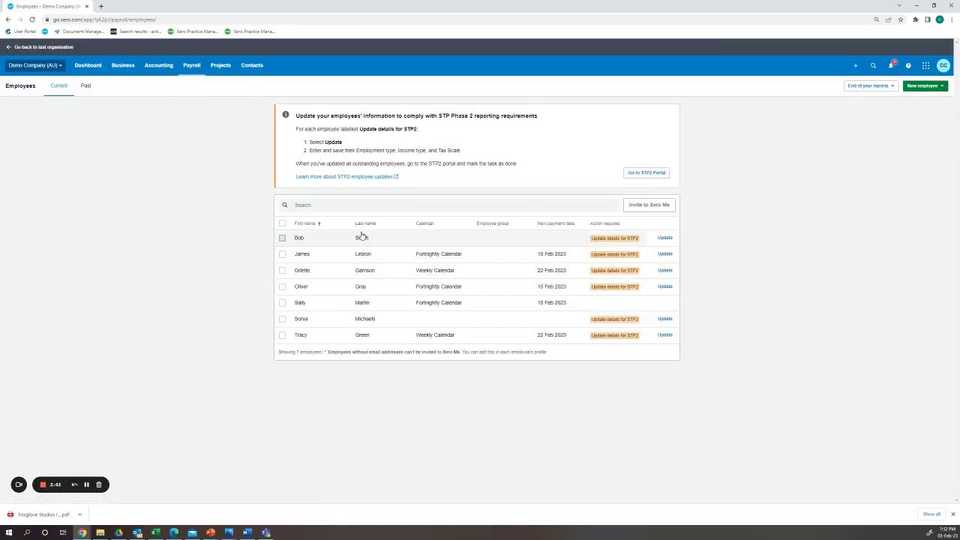
{"action": "left_click", "coordinate": [361, 236]}
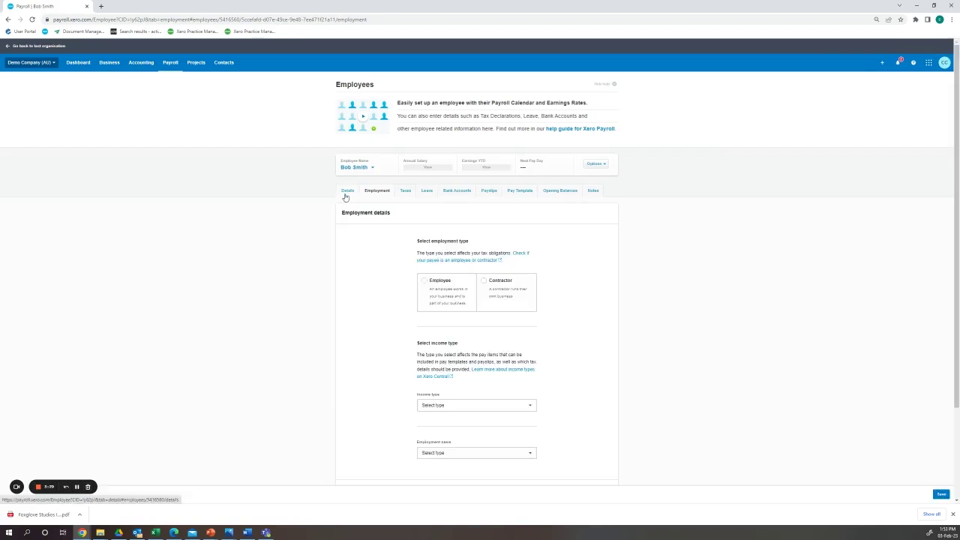
Mark the worker as a Contractor with Non-employee income type and fill in the ABN.
{"action": "left_click", "coordinate": [488, 284]}
{"action": "scroll", "coordinate": [488, 283], "scroll_direction": "down", "scroll_amount": 3}
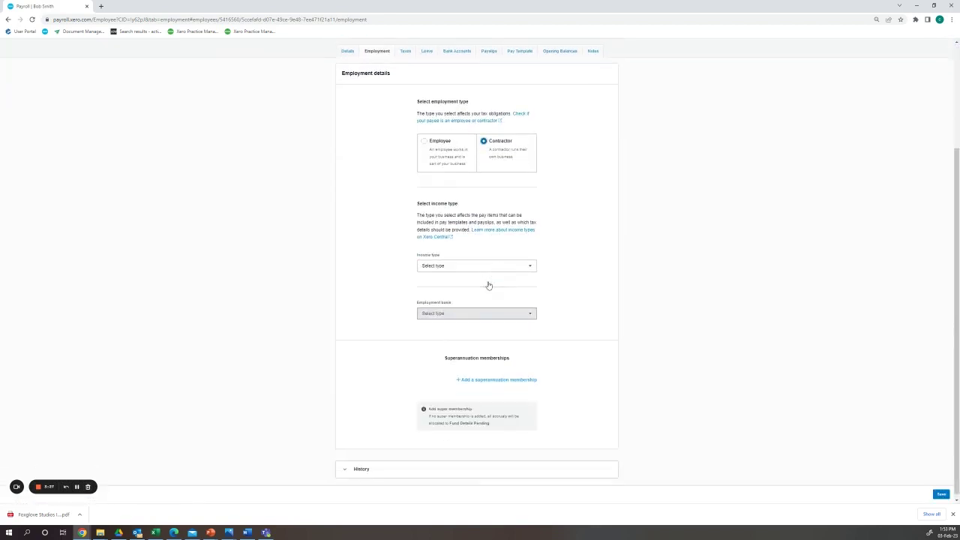
{"action": "left_click", "coordinate": [485, 264]}
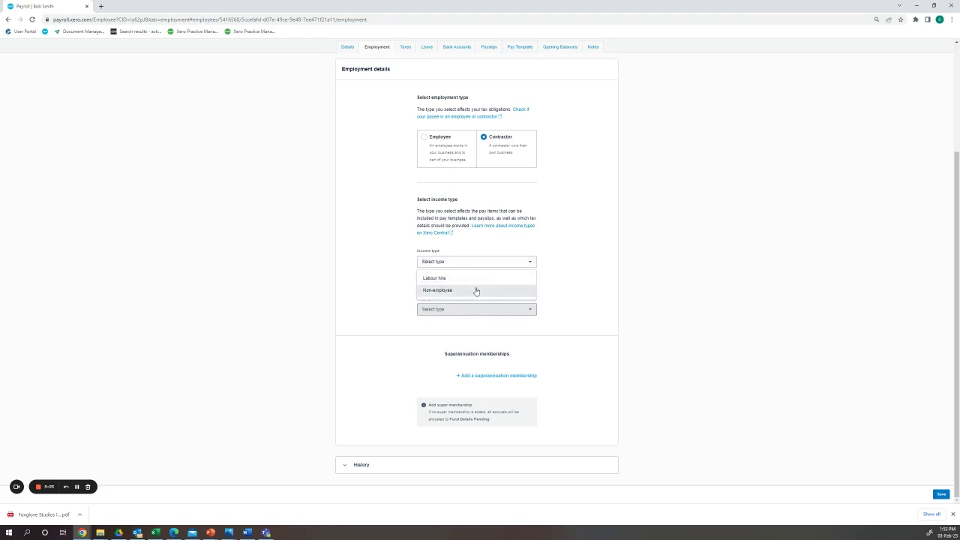
{"action": "left_click", "coordinate": [450, 292]}
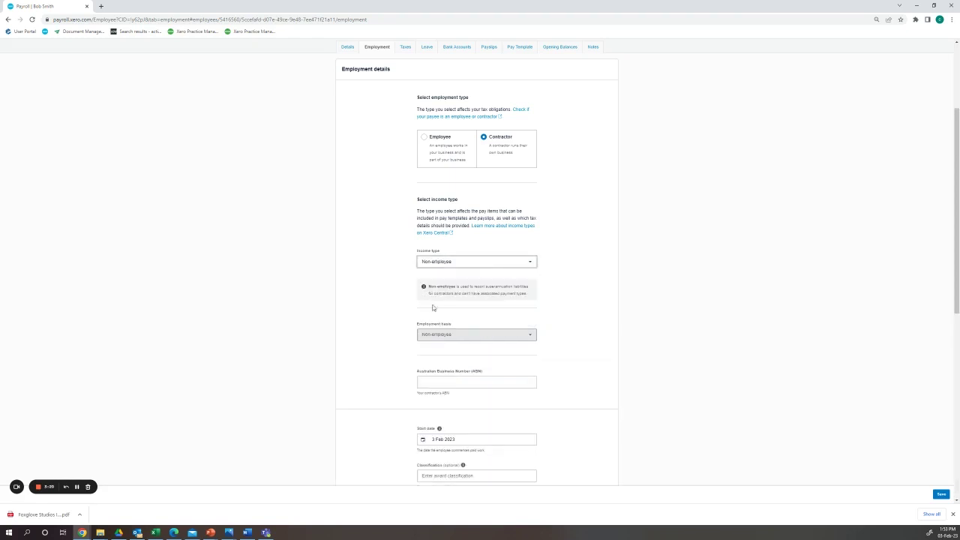
{"action": "left_click", "coordinate": [501, 383]}
{"action": "left_click", "coordinate": [496, 403]}
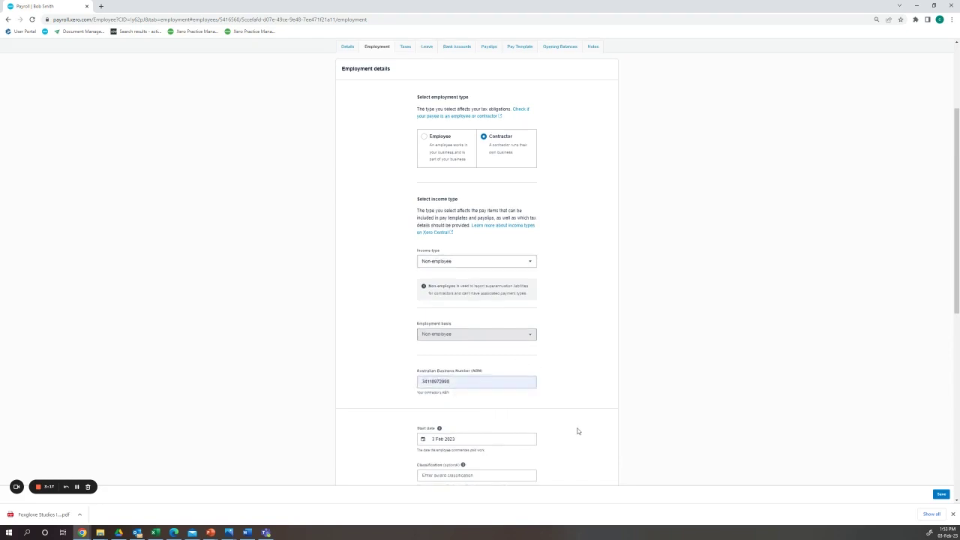
{"action": "scroll", "coordinate": [569, 423], "scroll_direction": "down", "scroll_amount": 5}
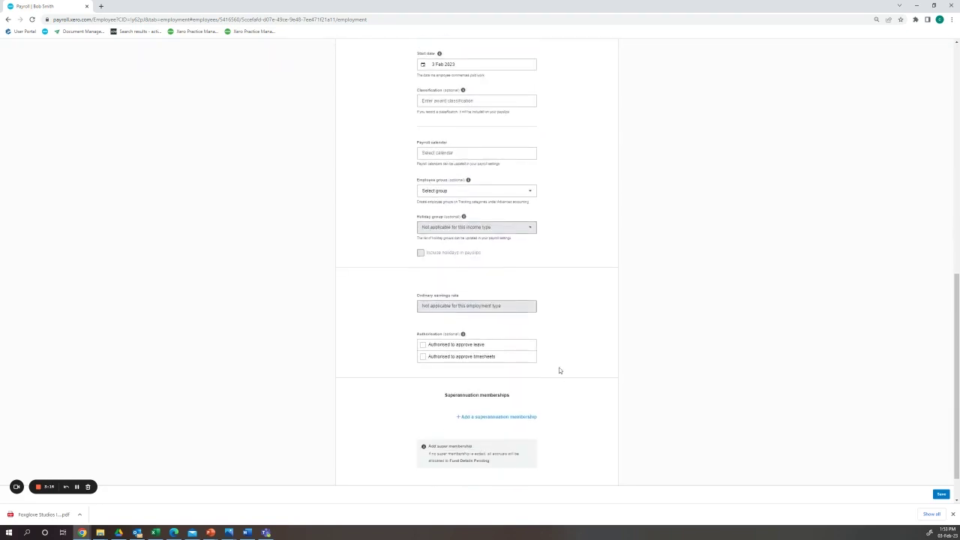
Set the start date to 1 Jan 2023 and assign the Monthly - Subcontractors payroll calendar.
{"action": "left_click", "coordinate": [438, 68]}
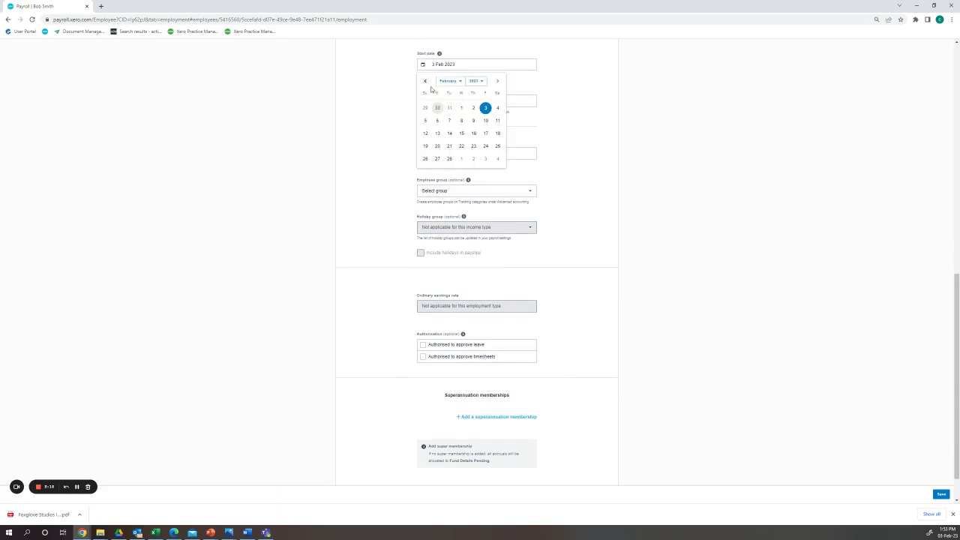
{"action": "left_click", "coordinate": [425, 80]}
{"action": "left_click", "coordinate": [425, 107]}
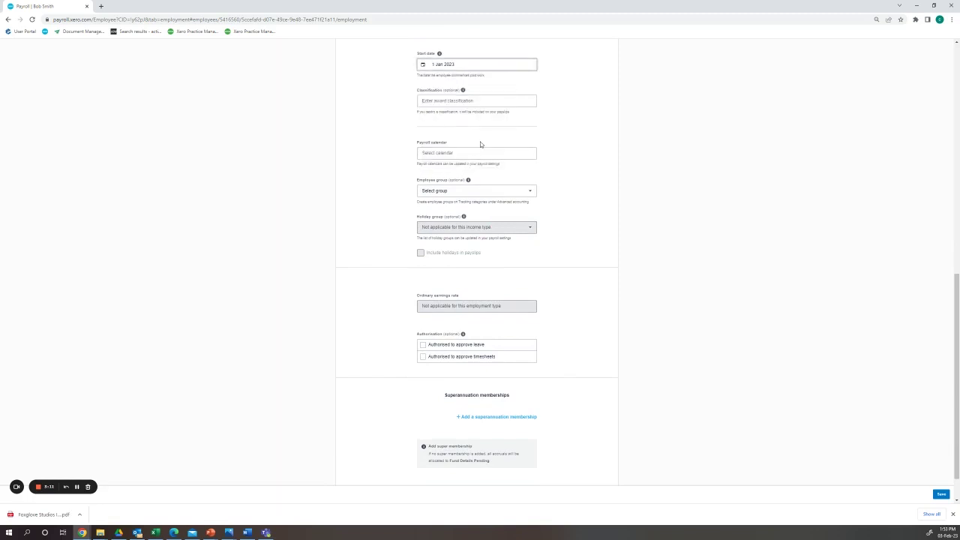
{"action": "left_click", "coordinate": [472, 152]}
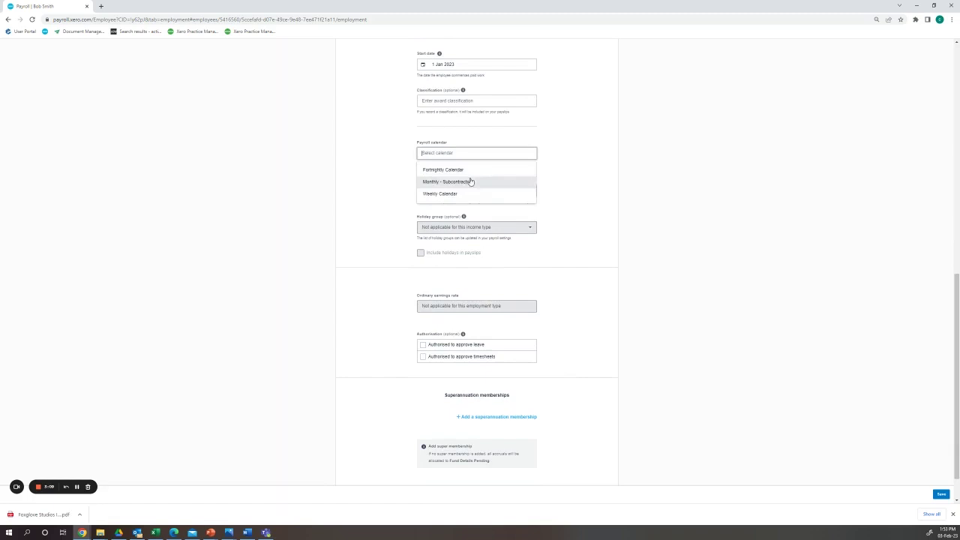
{"action": "left_click", "coordinate": [467, 185]}
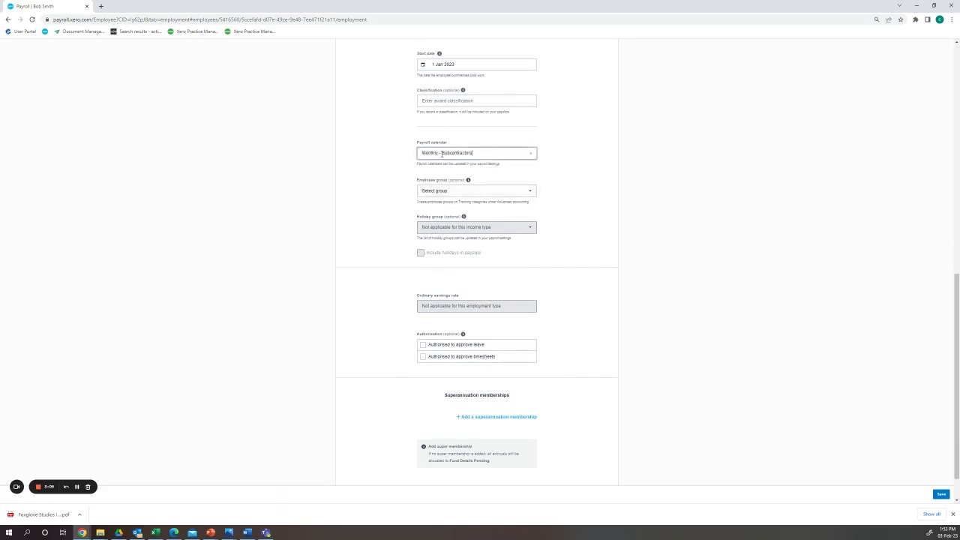
{"action": "scroll", "coordinate": [477, 268], "scroll_direction": "down", "scroll_amount": 1}
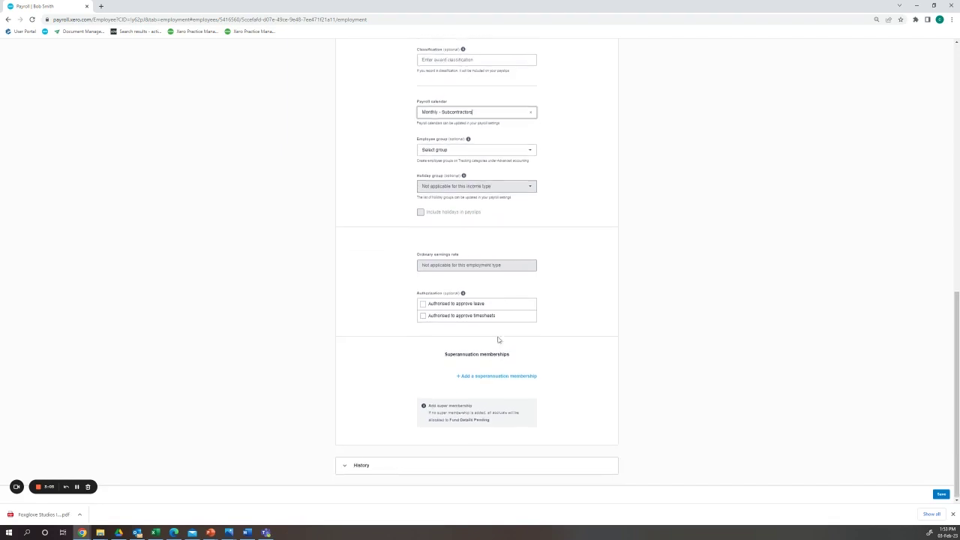
Add a HESTA Super (HESTA) membership with the member number and save the employment details.
{"action": "left_click", "coordinate": [500, 375]}
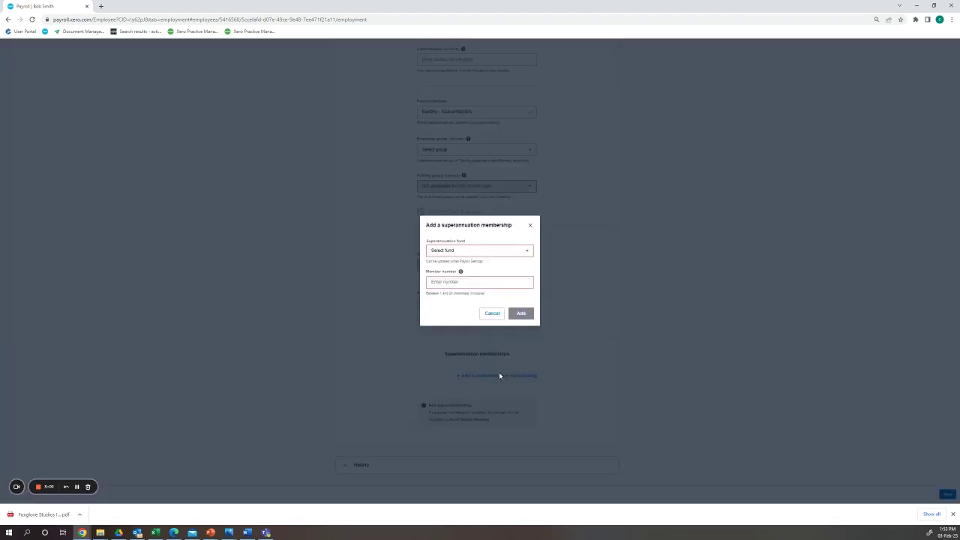
{"action": "left_click", "coordinate": [483, 251]}
{"action": "left_click", "coordinate": [480, 264]}
{"action": "left_click", "coordinate": [468, 284]}
{"action": "type", "text": "1234"}
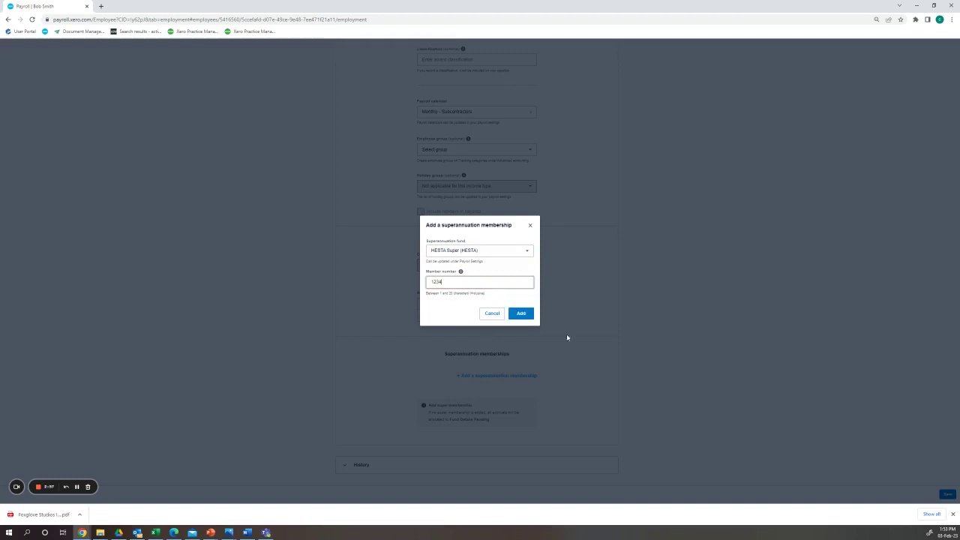
{"action": "left_click", "coordinate": [530, 316]}
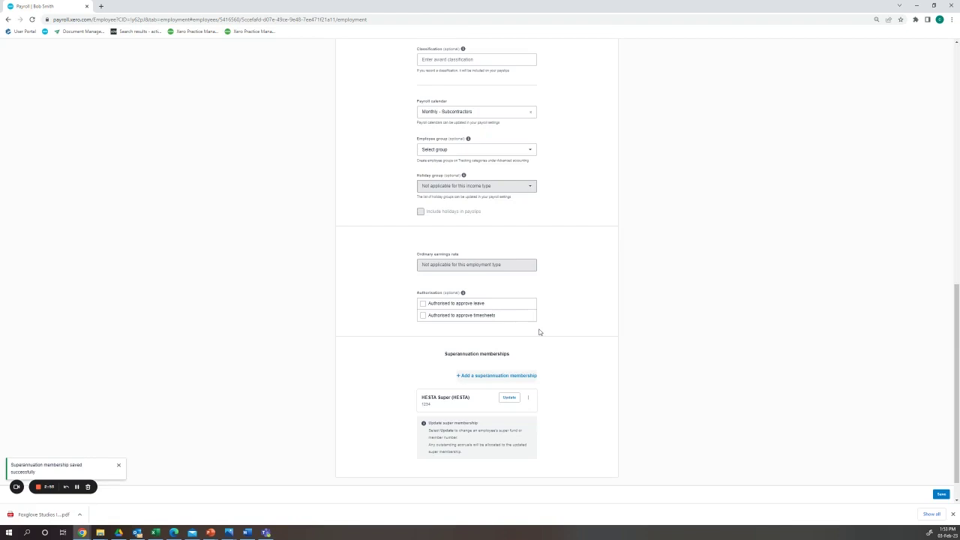
{"action": "left_click", "coordinate": [939, 495]}
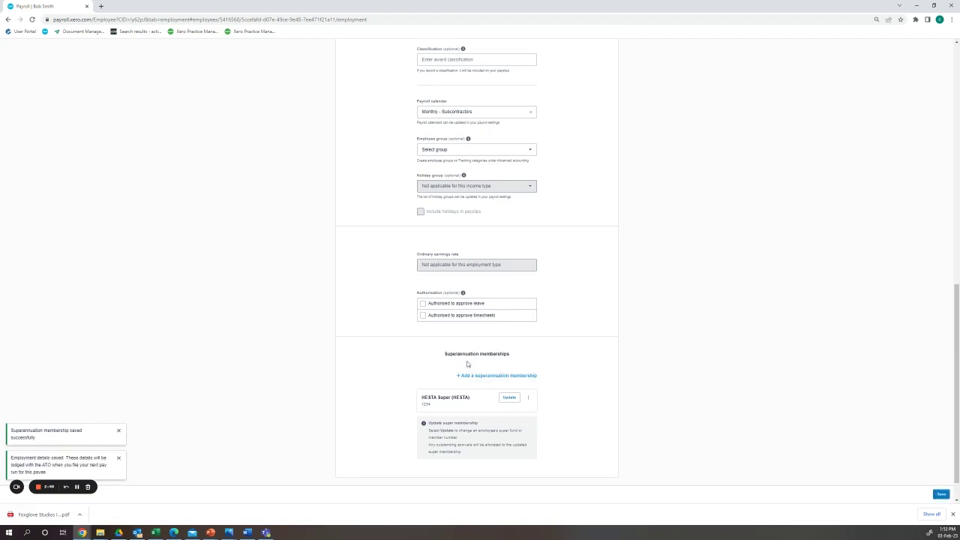
{"action": "scroll", "coordinate": [546, 372], "scroll_direction": "up", "scroll_amount": 15}
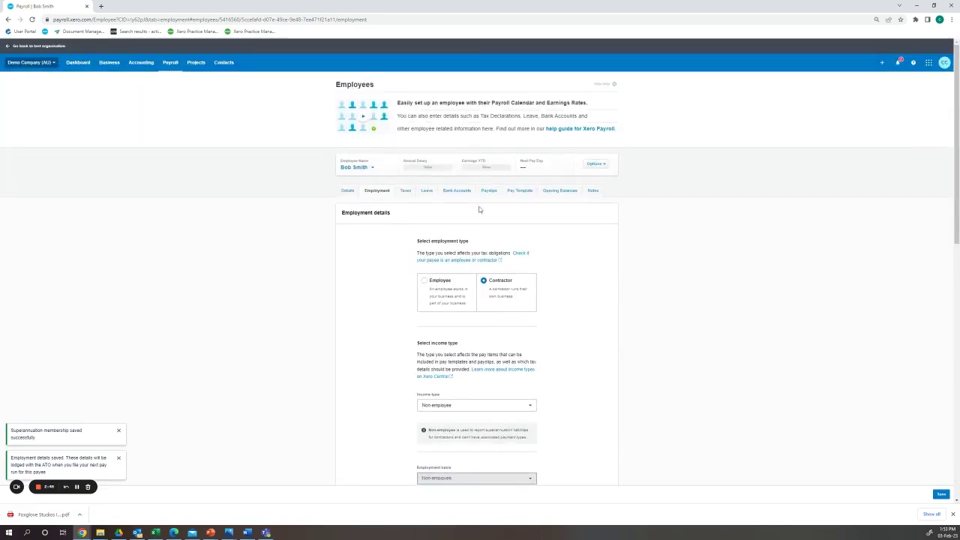
Add a Fixed Amount HESTA Super SGC superannuation line to the pay template and save.
{"action": "left_click", "coordinate": [526, 197]}
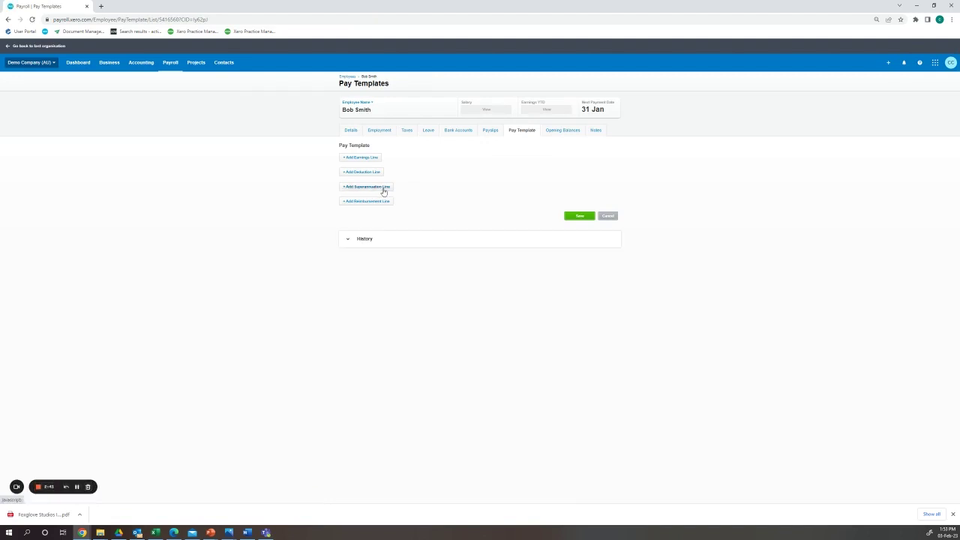
{"action": "left_click", "coordinate": [383, 189]}
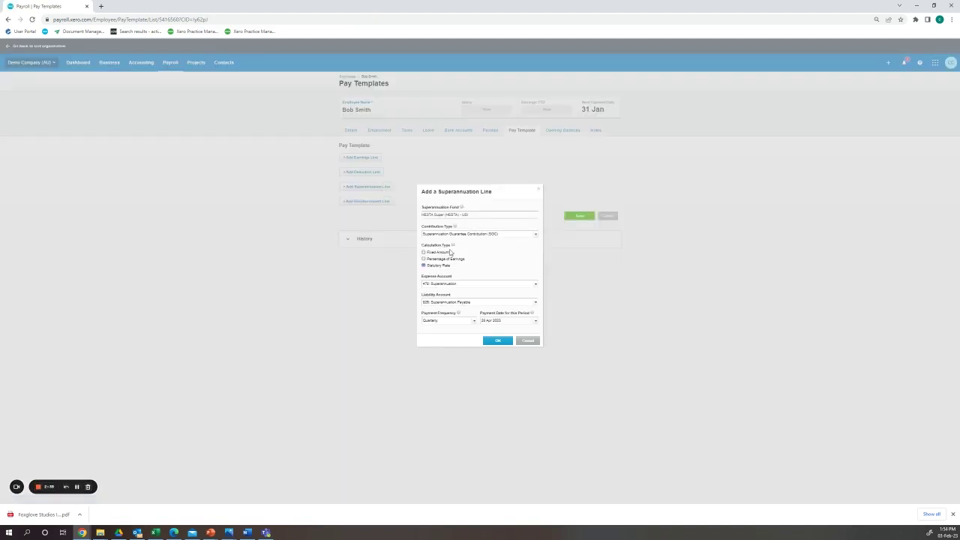
{"action": "left_click", "coordinate": [423, 252]}
{"action": "left_click", "coordinate": [497, 341]}
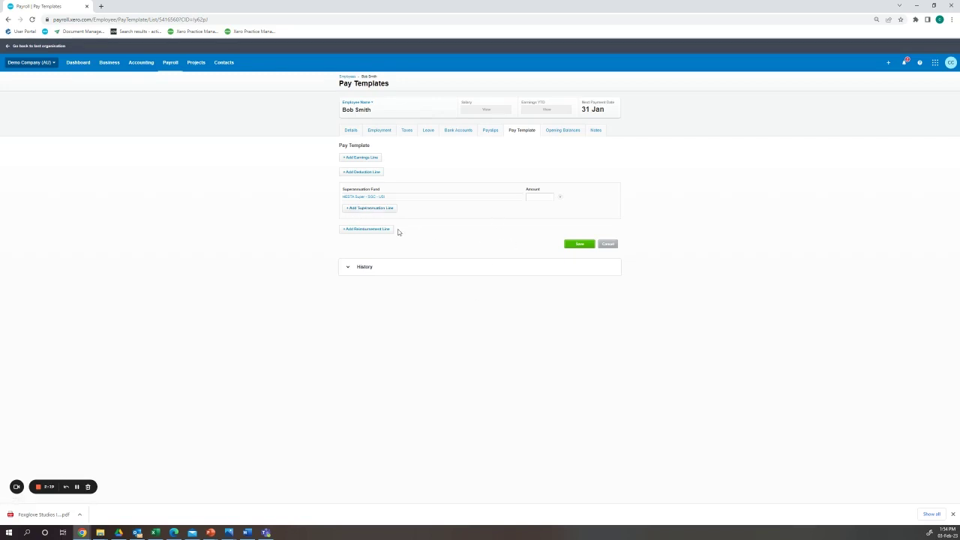
{"action": "left_click", "coordinate": [577, 245]}
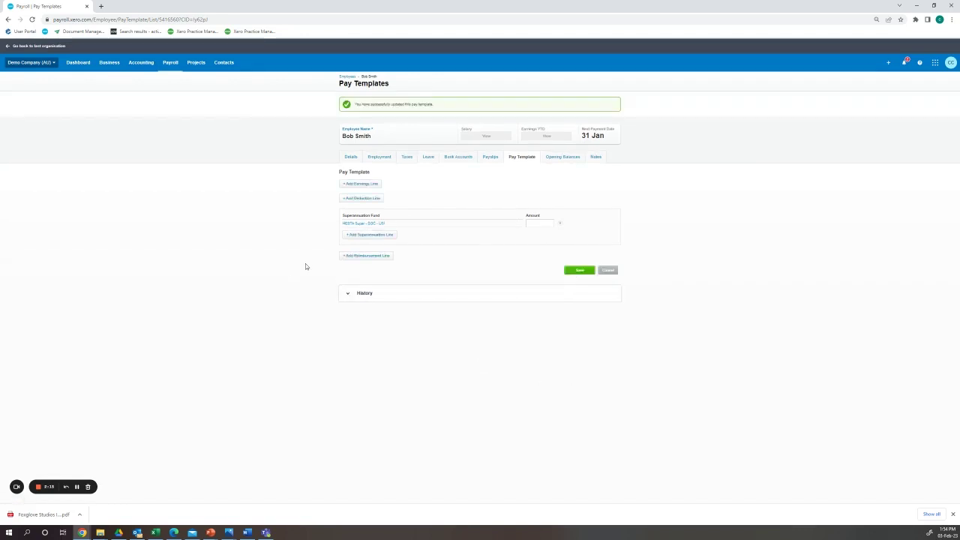
Create a new pay run for the Monthly - Subcontractors January 2023 period from Pay employees.
{"action": "left_click", "coordinate": [170, 62]}
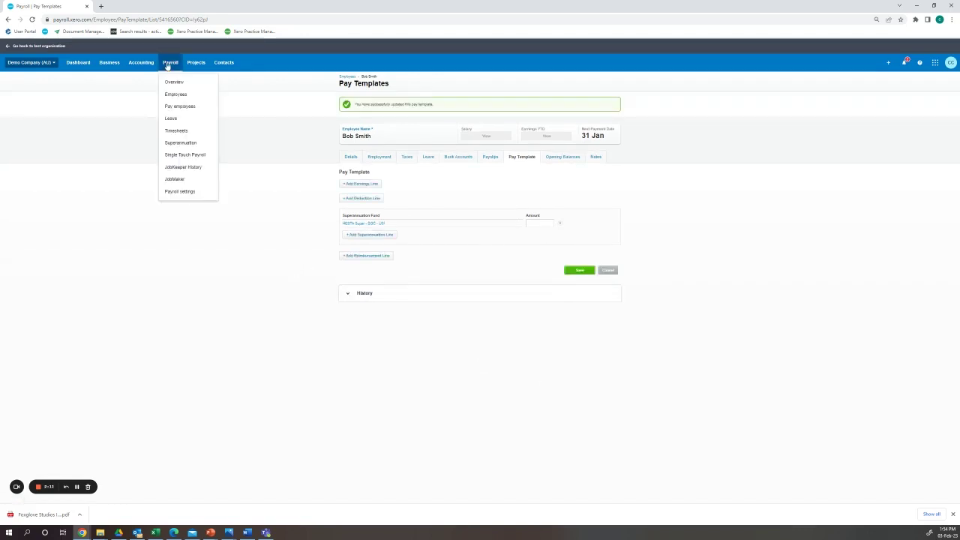
{"action": "left_click", "coordinate": [181, 108]}
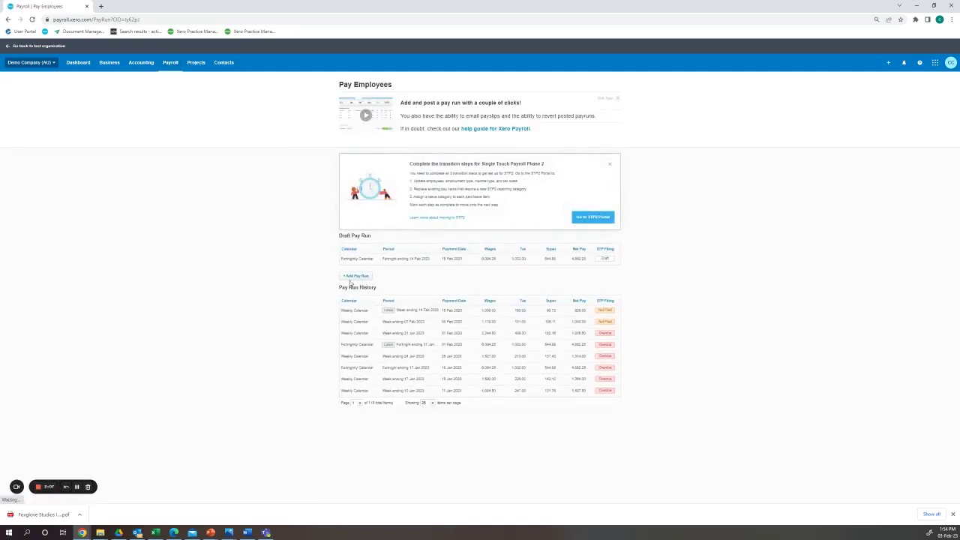
{"action": "left_click", "coordinate": [354, 275]}
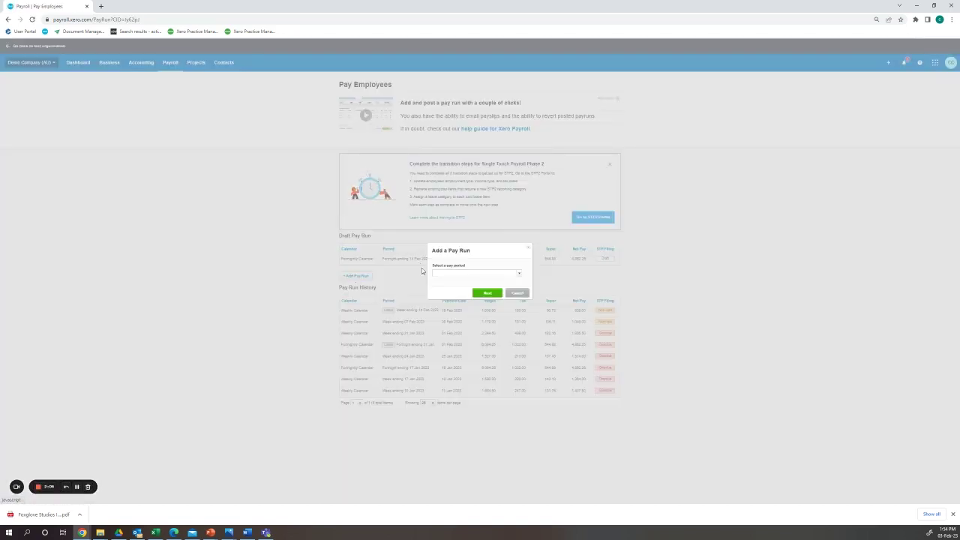
{"action": "left_click", "coordinate": [518, 274]}
{"action": "left_click", "coordinate": [470, 299]}
{"action": "left_click", "coordinate": [487, 293]}
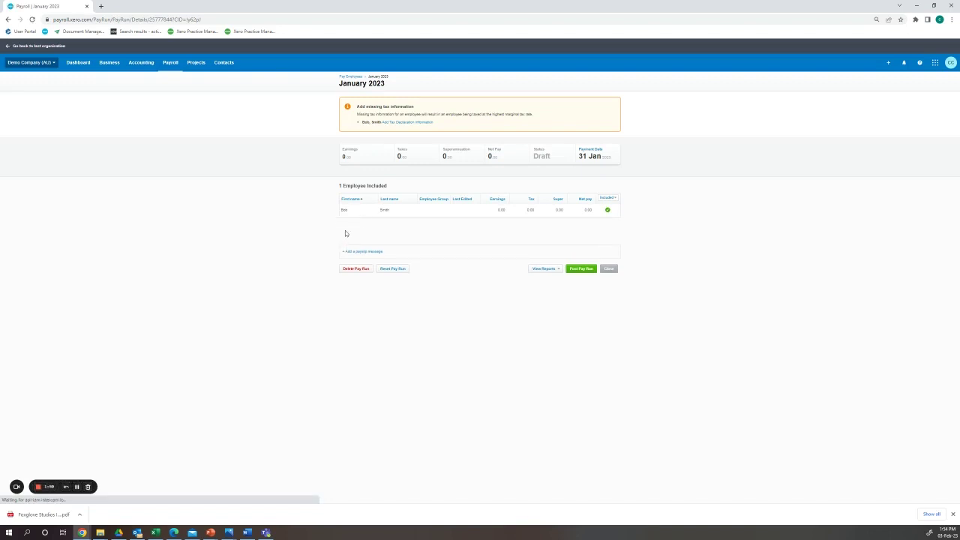
Enter 100.00 as the payslip's HESTA Super SGC amount, save, and return to the pay run.
{"action": "left_click", "coordinate": [420, 215]}
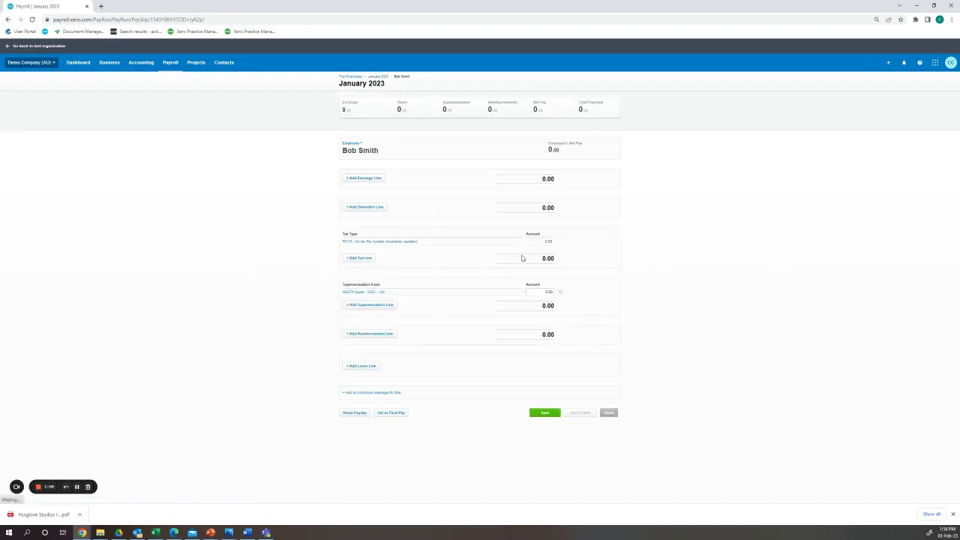
{"action": "left_click", "coordinate": [539, 293]}
{"action": "left_click", "coordinate": [682, 312]}
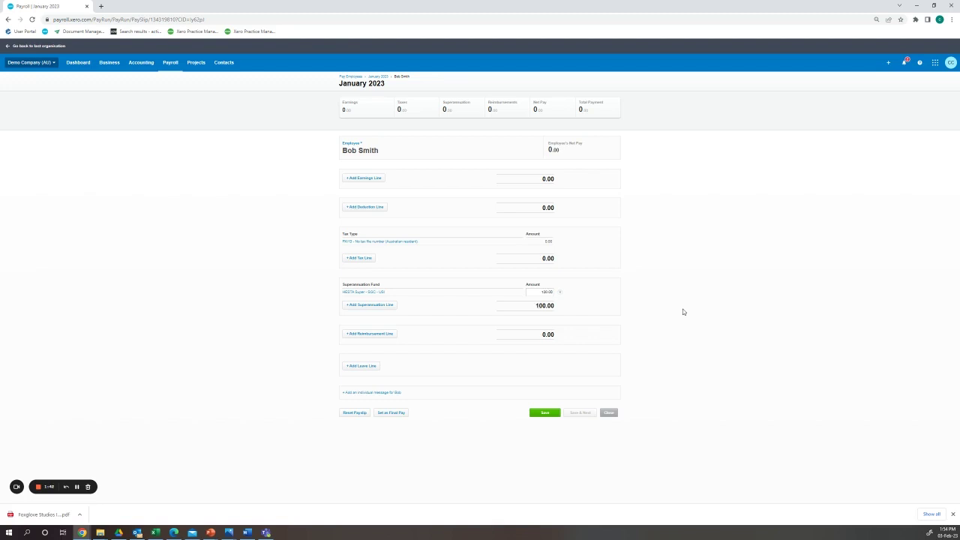
{"action": "left_click", "coordinate": [545, 413]}
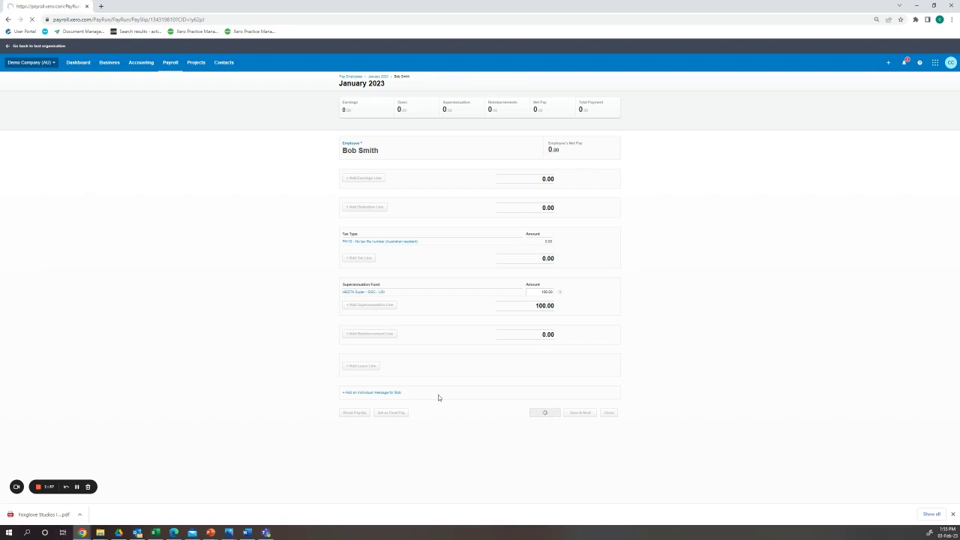
{"action": "left_click", "coordinate": [609, 440]}
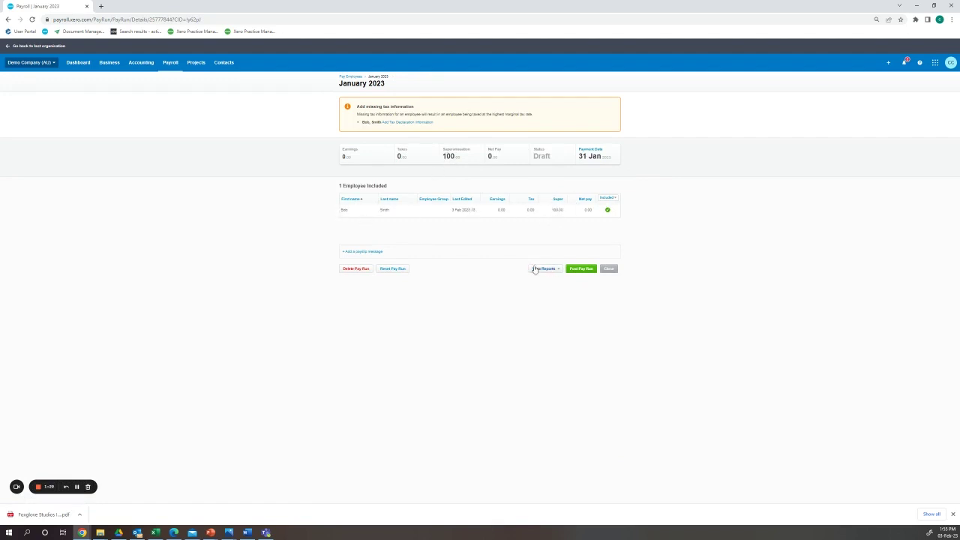
Post the January 2023 pay run and confirm with Yes.
{"action": "left_click", "coordinate": [588, 270]}
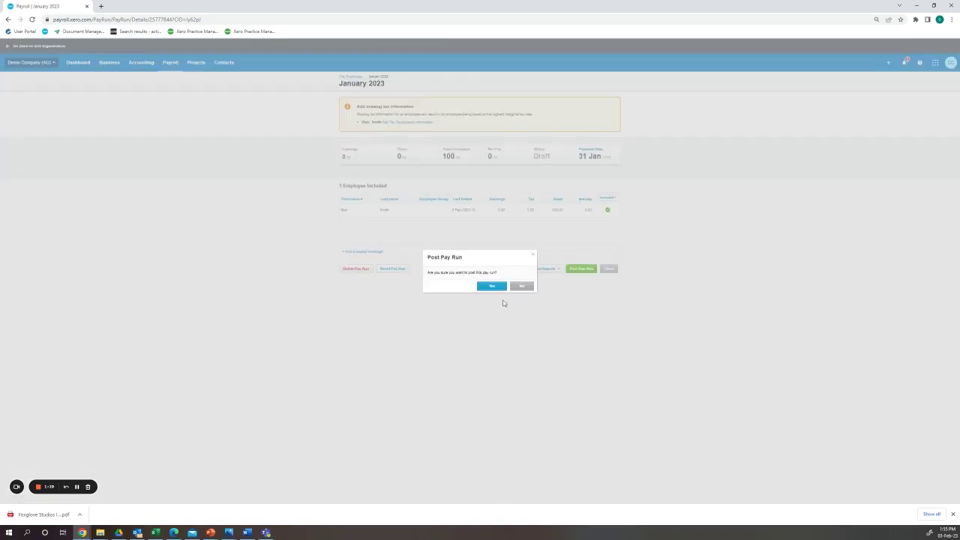
{"action": "left_click", "coordinate": [491, 288]}
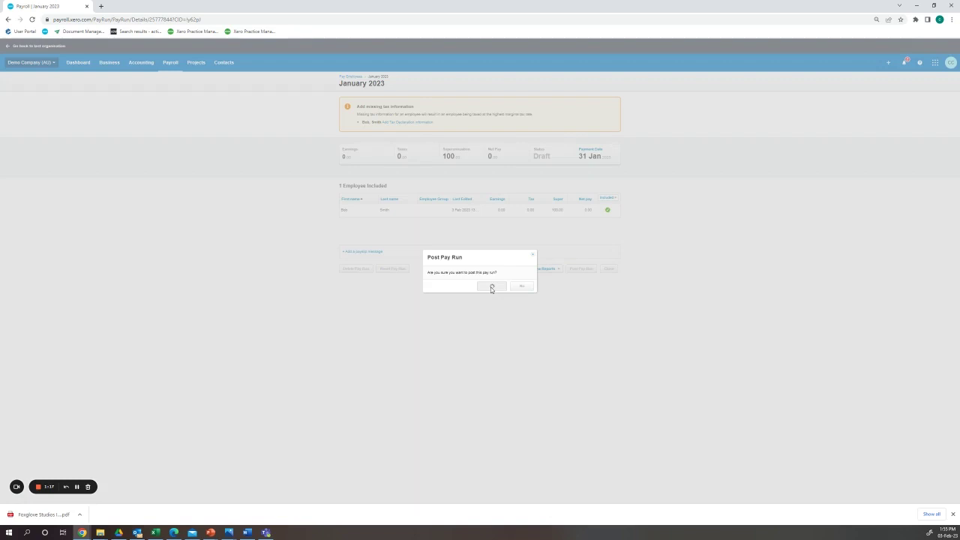